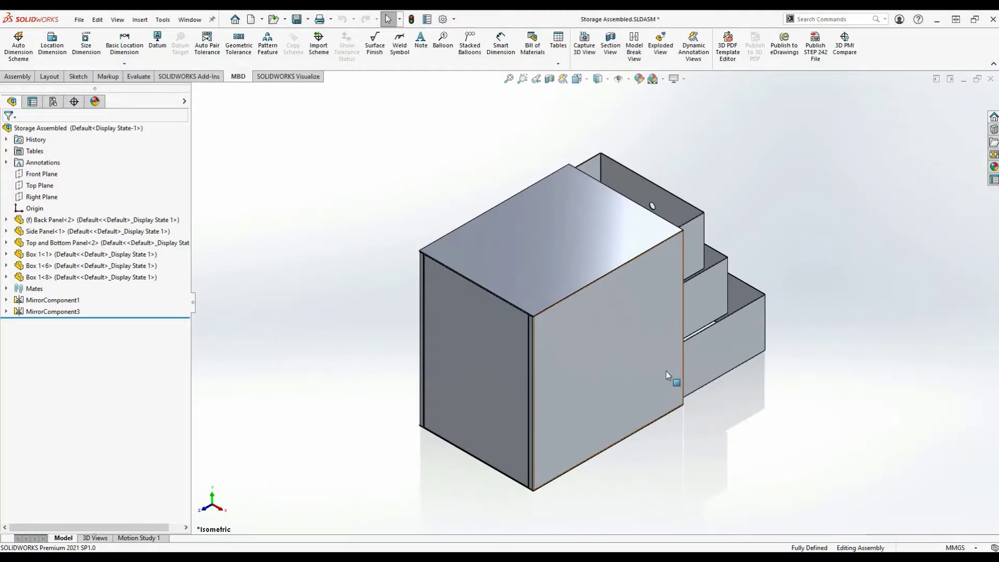
Orbit the storage assembly so its three staggered drawer fronts face the viewer
middle_click_drag(679, 355, 467, 405)
Inspect the top drawer's Box 1 component and toggle its sheet-metal flat pattern
right_click(558, 276)
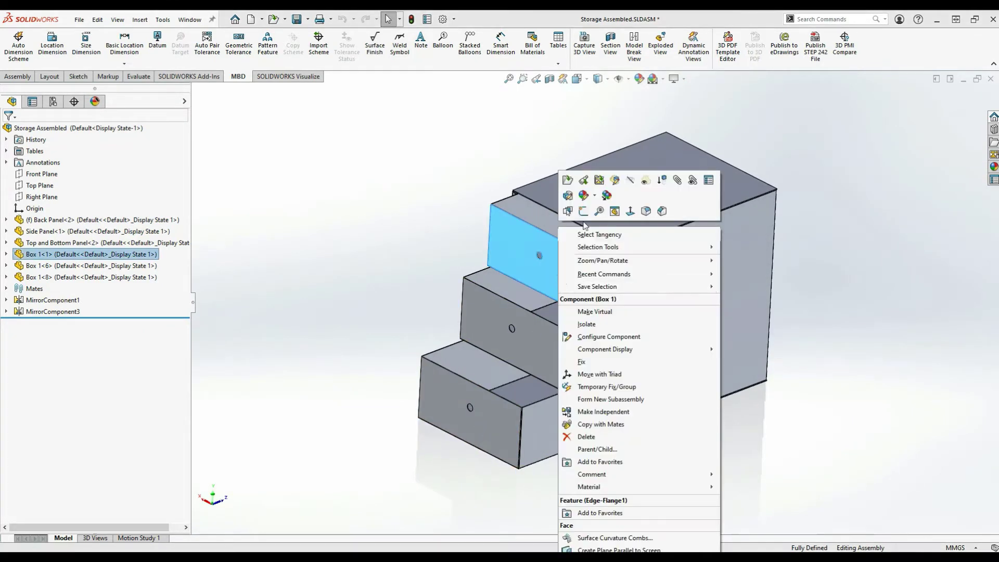
key("Escape")
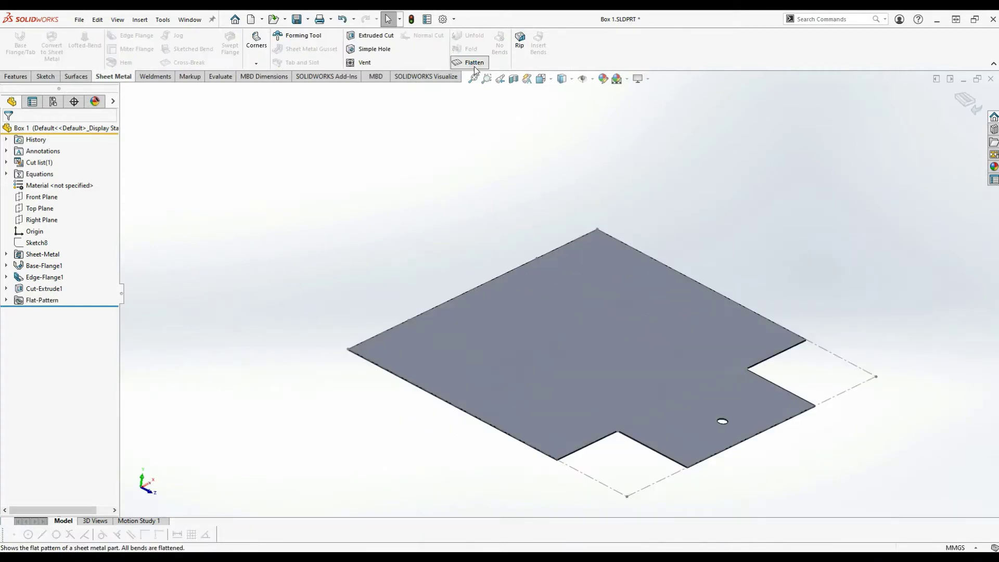
left_click(473, 64)
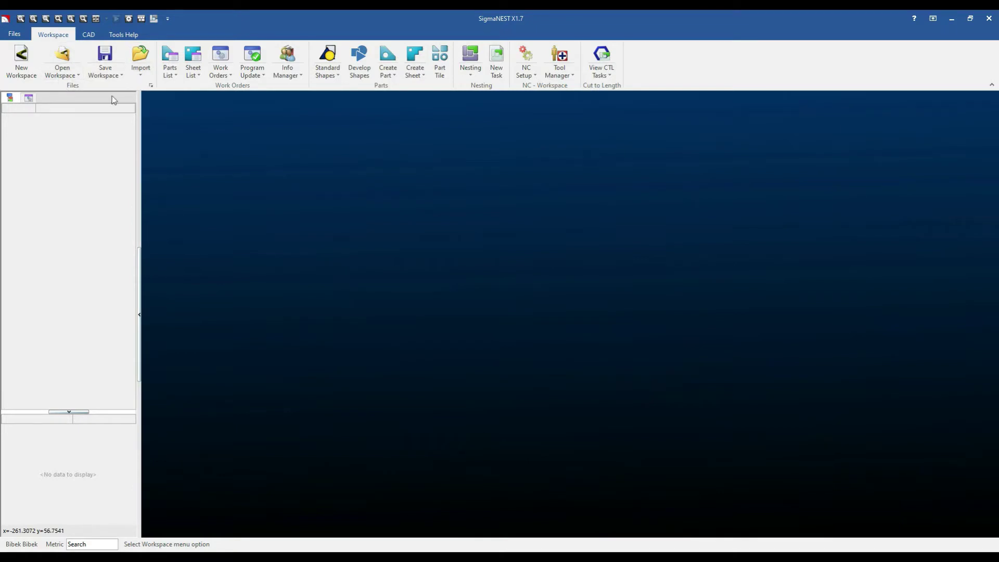
Start a SOLIDWORKS import and select Storage Assembled.SLDASM from the Storagebox folder
left_click(139, 78)
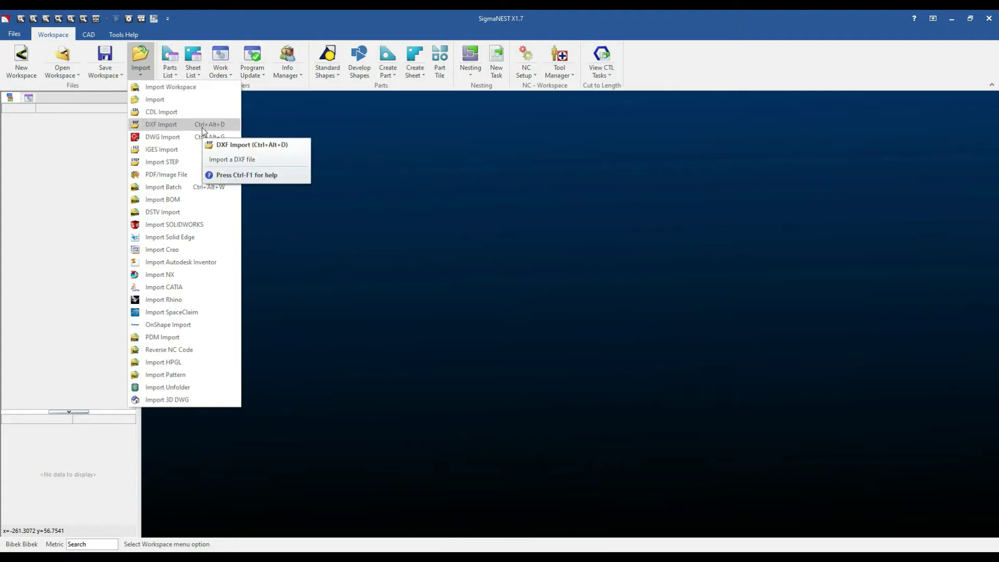
left_click(196, 223)
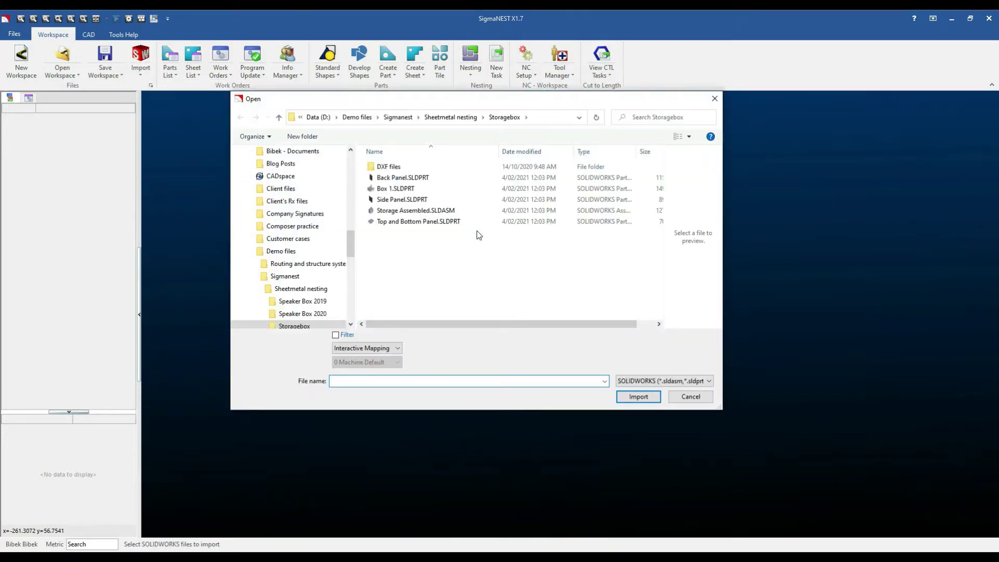
left_click(401, 178)
left_click(395, 188)
left_click(395, 200)
left_click(397, 210)
left_click(412, 221)
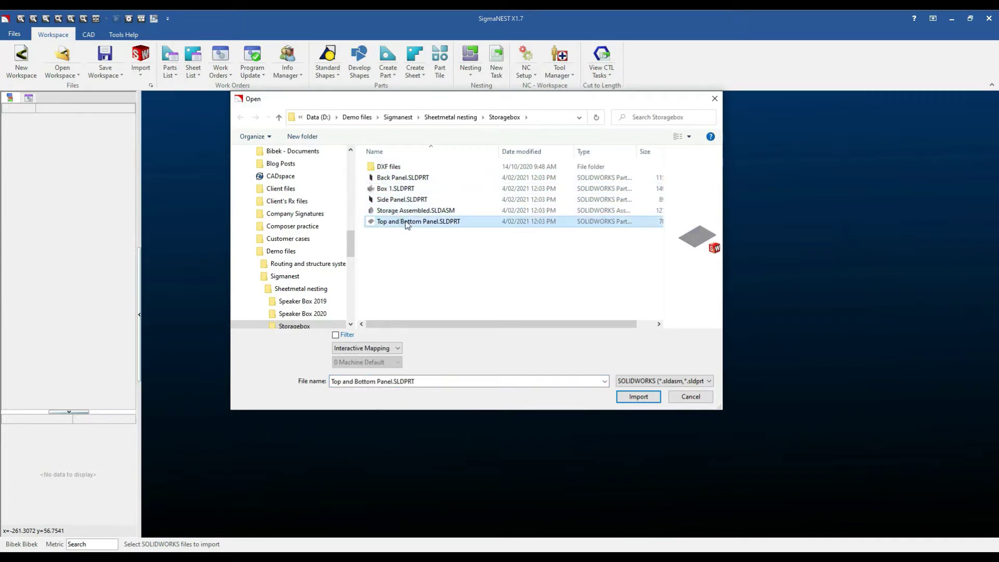
left_click(409, 213)
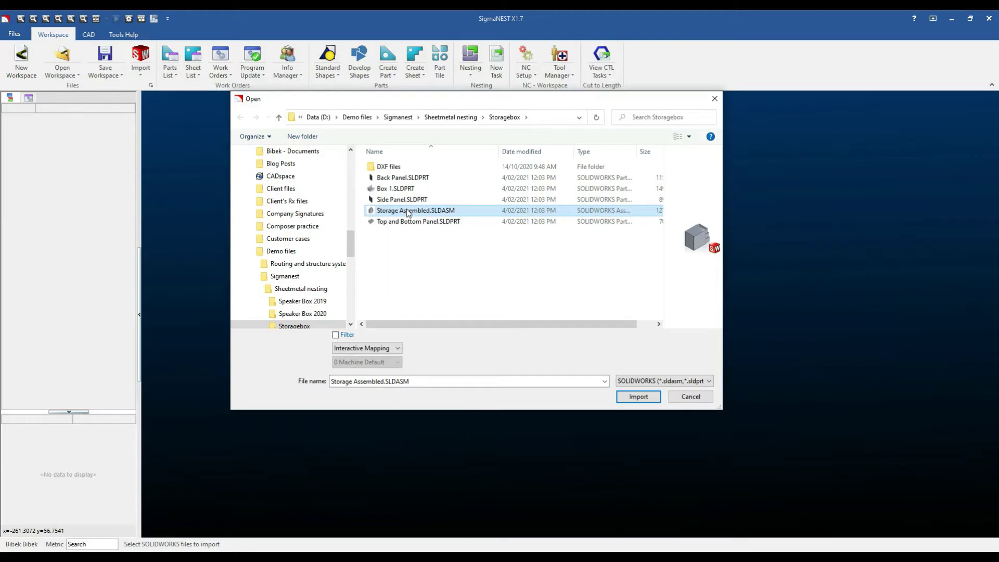
Import the assembly and review its general, advanced and SOLIDWORKS import settings
left_click(634, 400)
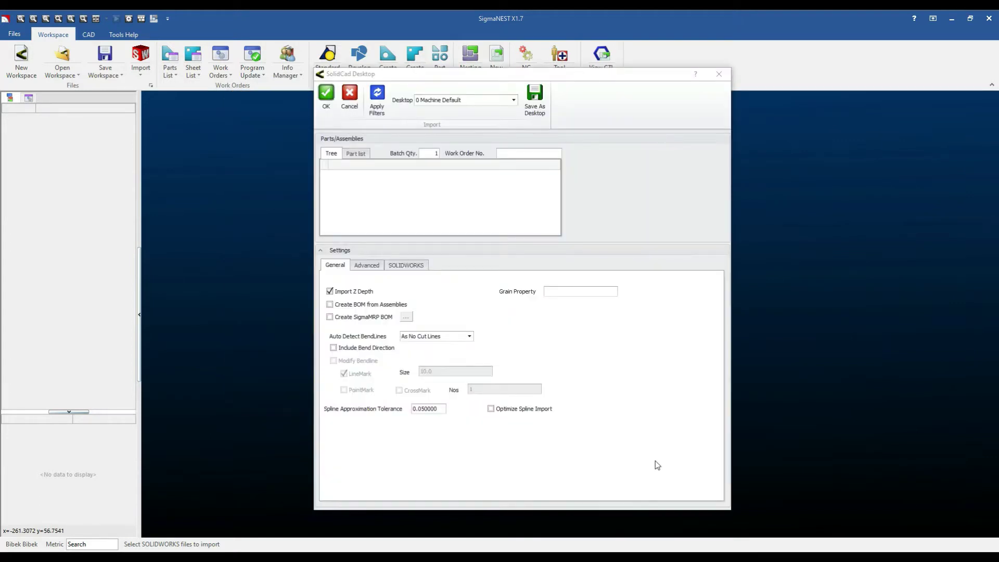
mouse_move(442, 75)
left_mouse_down()
mouse_move(443, 48)
mouse_move(445, 60)
left_mouse_up()
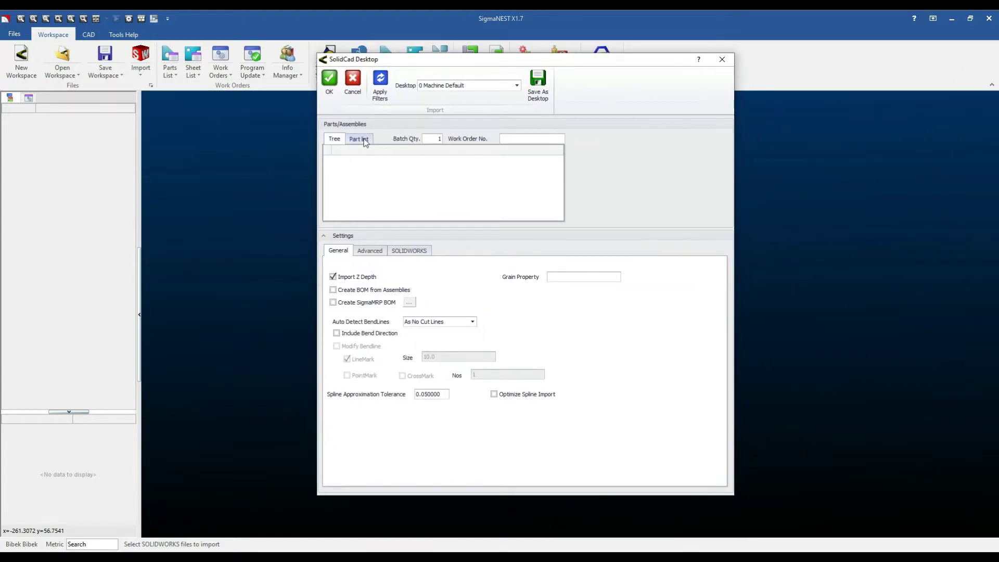
left_click(379, 252)
left_click(398, 252)
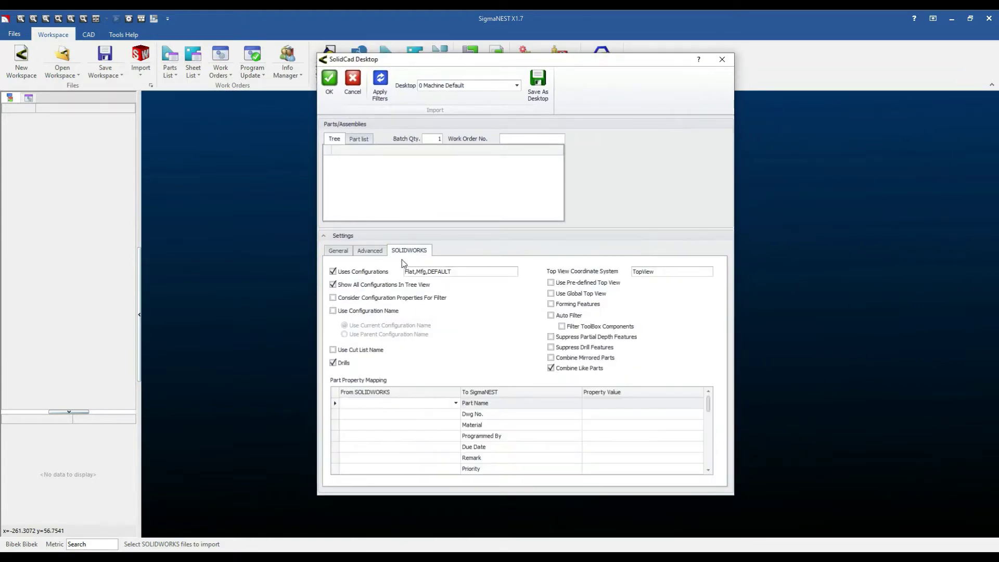
left_click(339, 253)
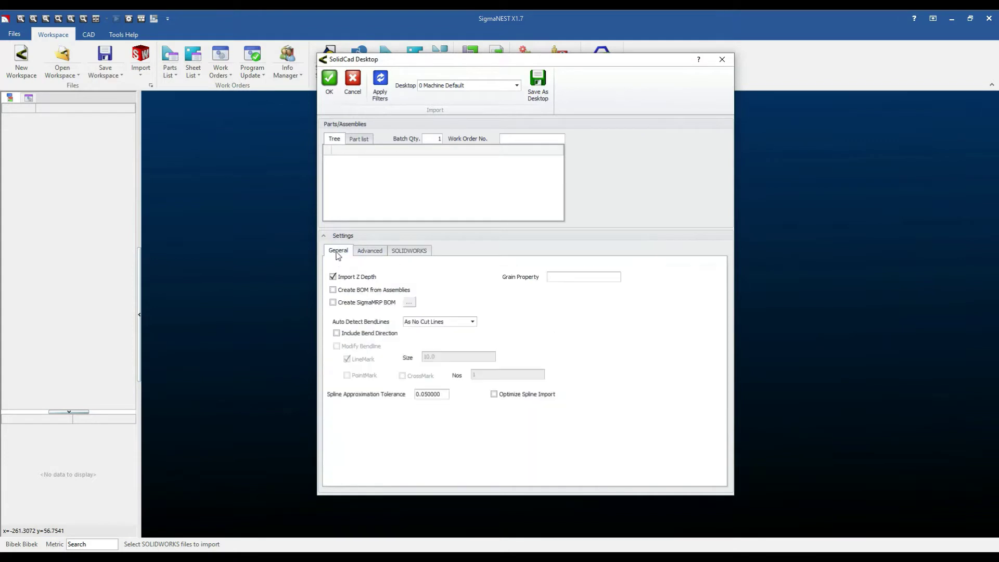
Read the four parts into the import list and set Batch Qty to 3
left_click(380, 85)
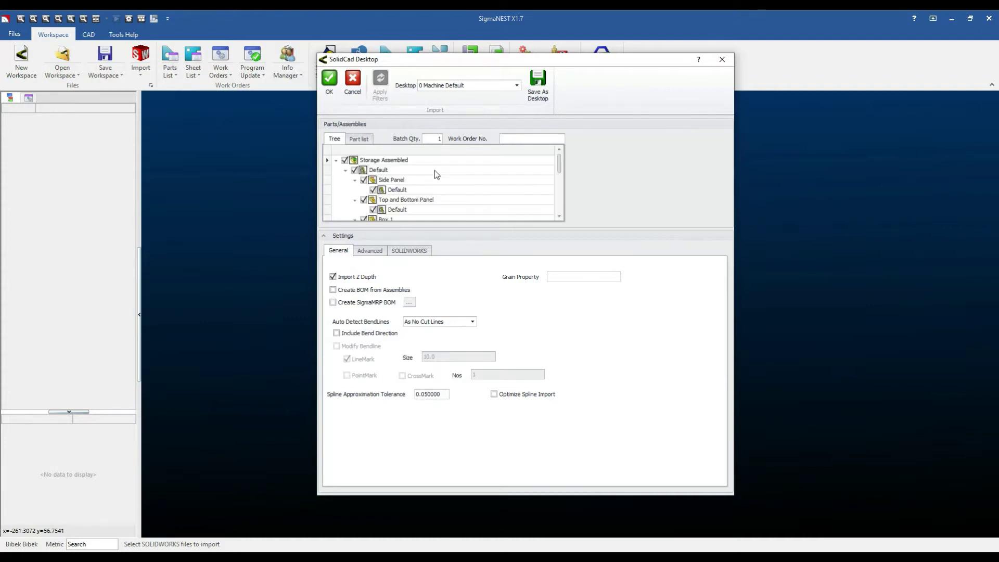
left_click(346, 170)
left_click(346, 170)
left_click(355, 200)
left_click(361, 139)
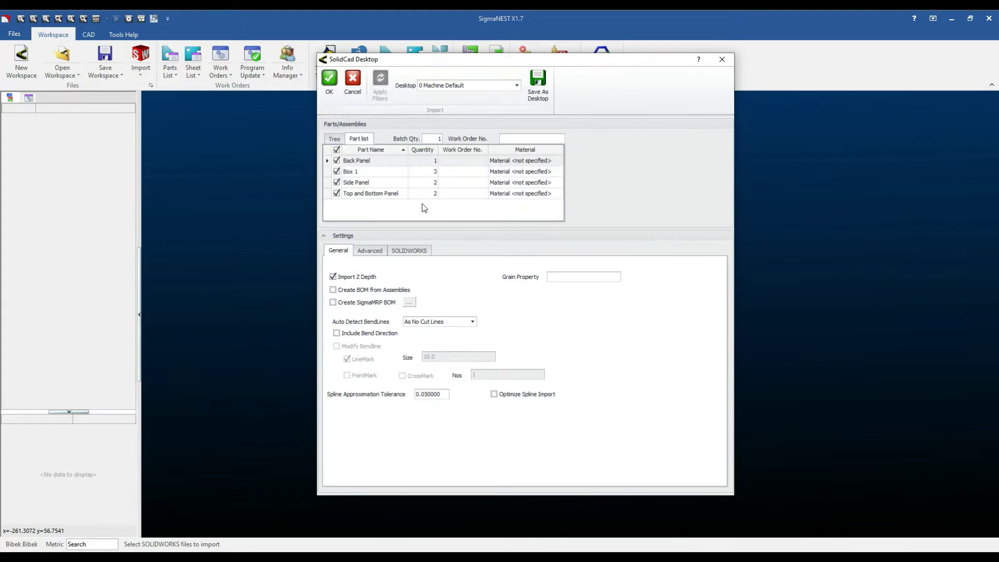
left_click_drag(435, 139, 448, 139)
type("3")
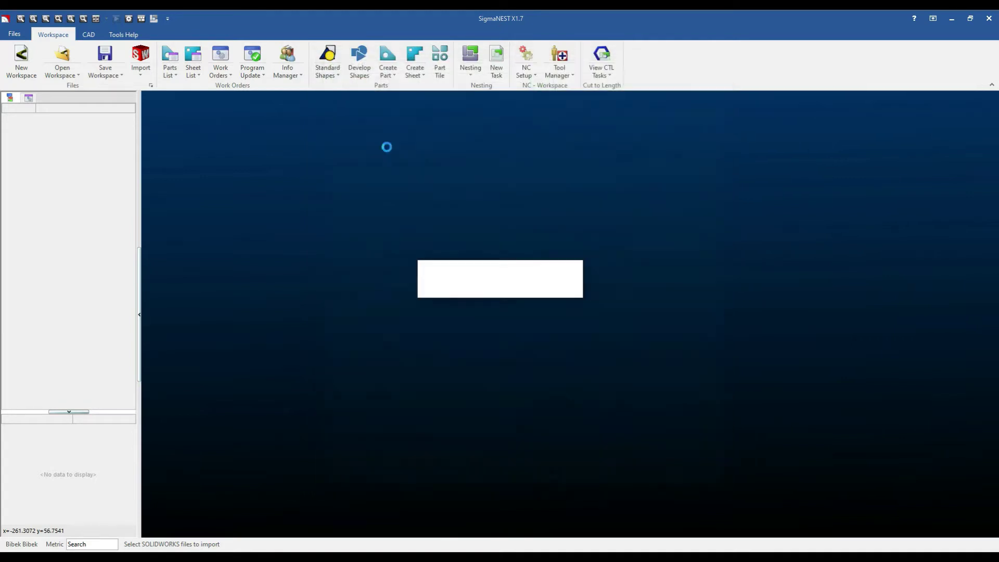
Confirm the import and review each part's parameters: Box 1, Top and Bottom, Side, Back panels
left_click(329, 81)
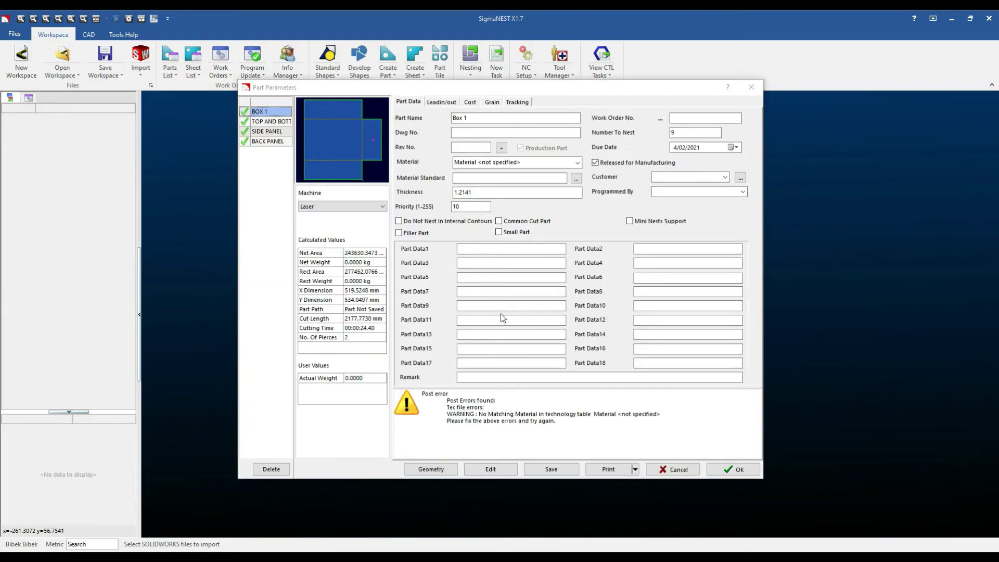
left_click_drag(297, 89, 326, 116)
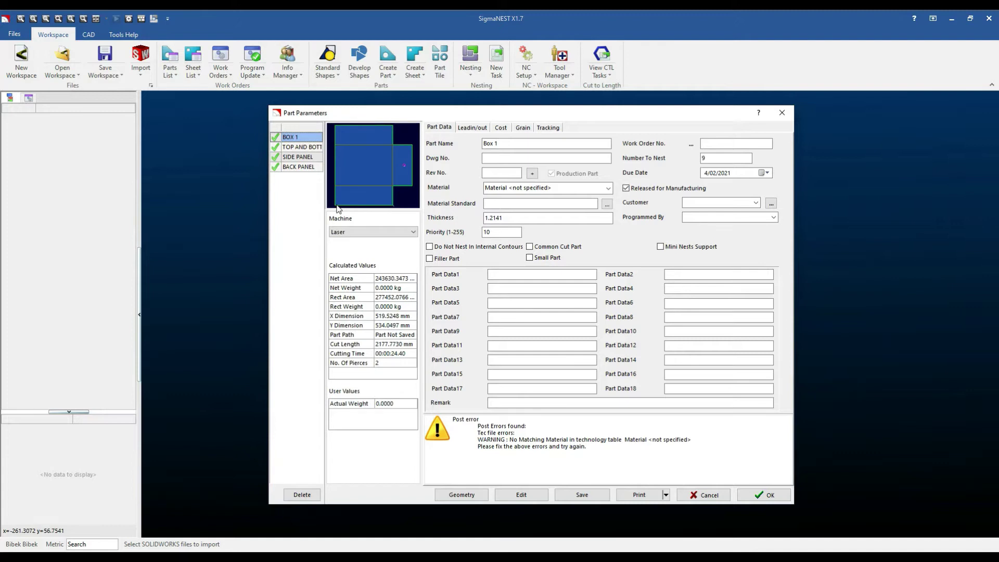
left_click(301, 148)
left_click(301, 157)
left_click(303, 169)
left_click(299, 139)
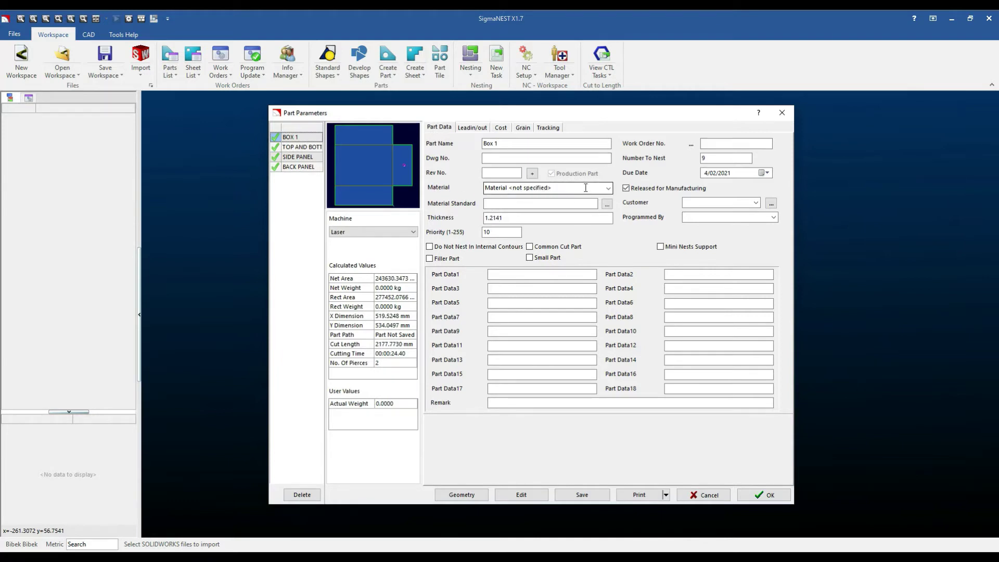
Set the parts' material to 1060 Alloy with Laser as the cutting machine
left_click(608, 188)
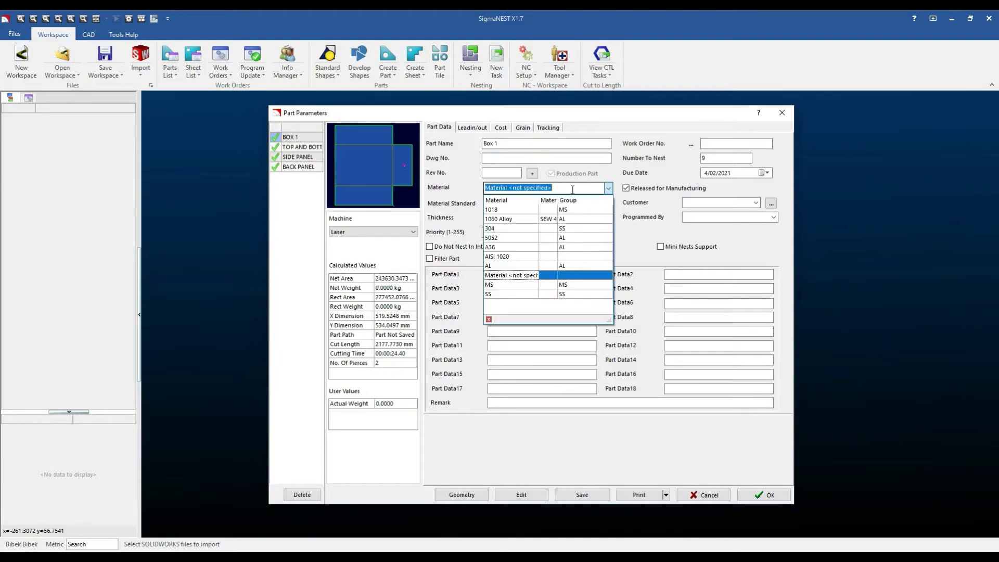
left_click(554, 219)
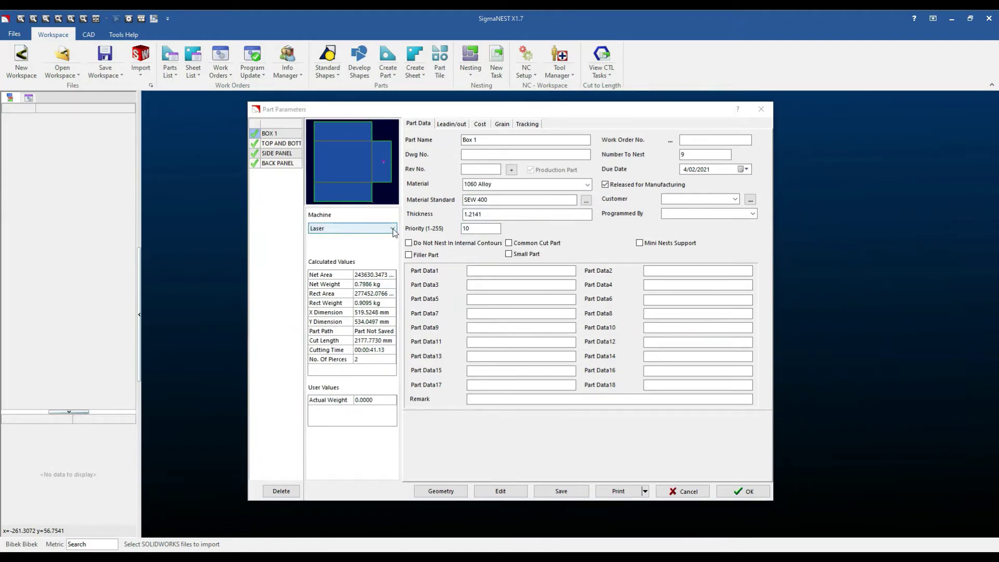
left_click(392, 229)
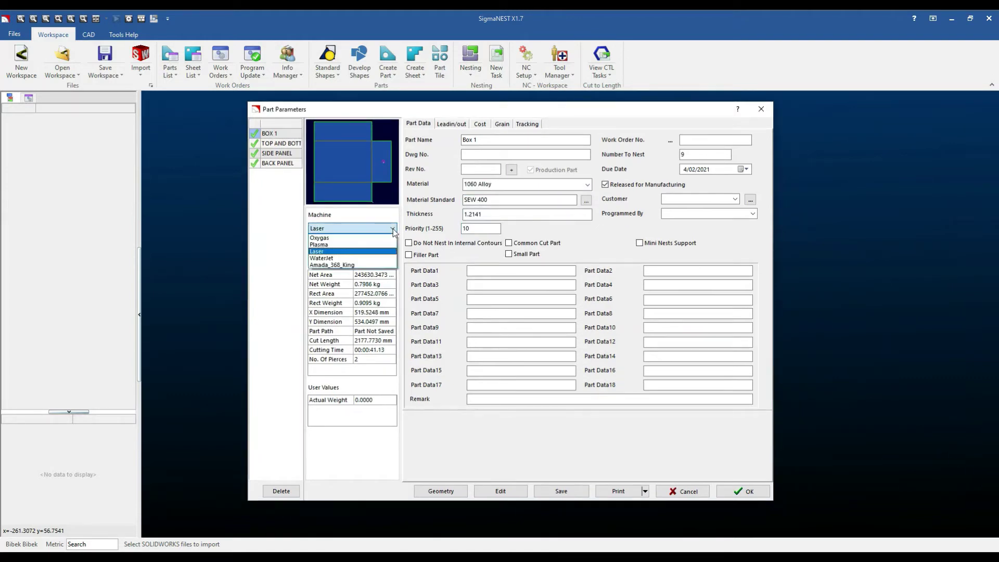
left_click(325, 254)
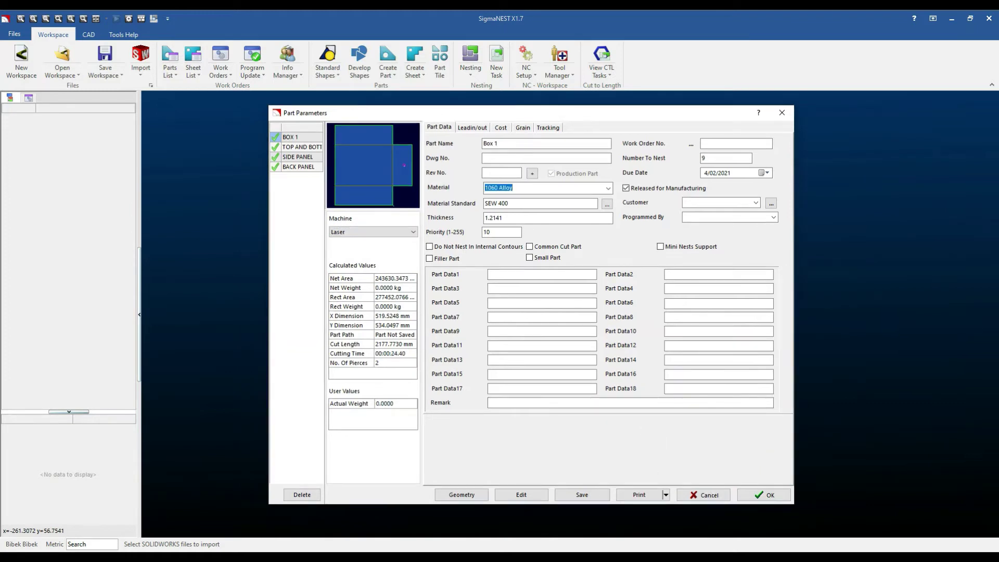
left_click(749, 496)
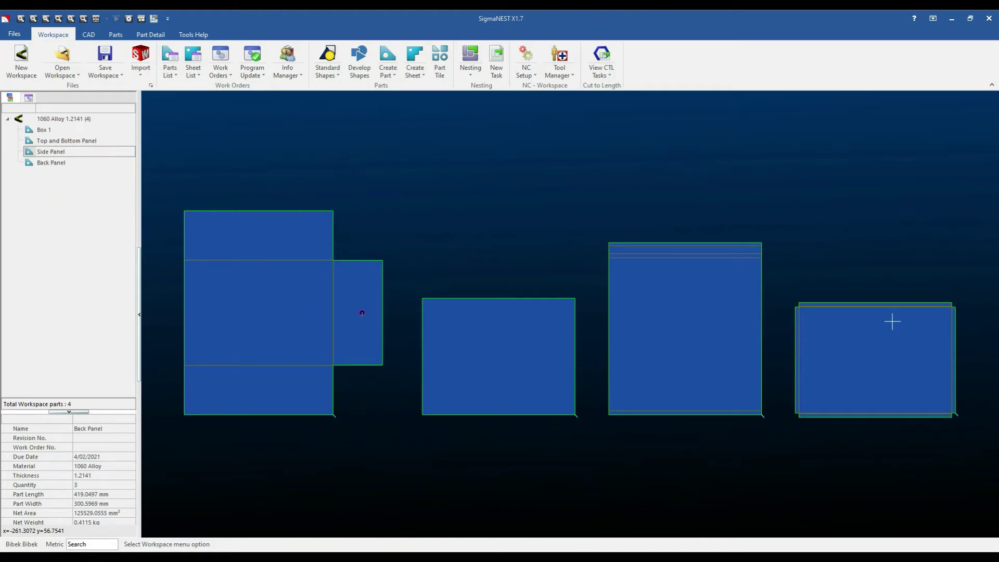
Create a new nesting task holding all four parts (quantities 6, 3, 6, 9), then go to its sheets
left_click(497, 70)
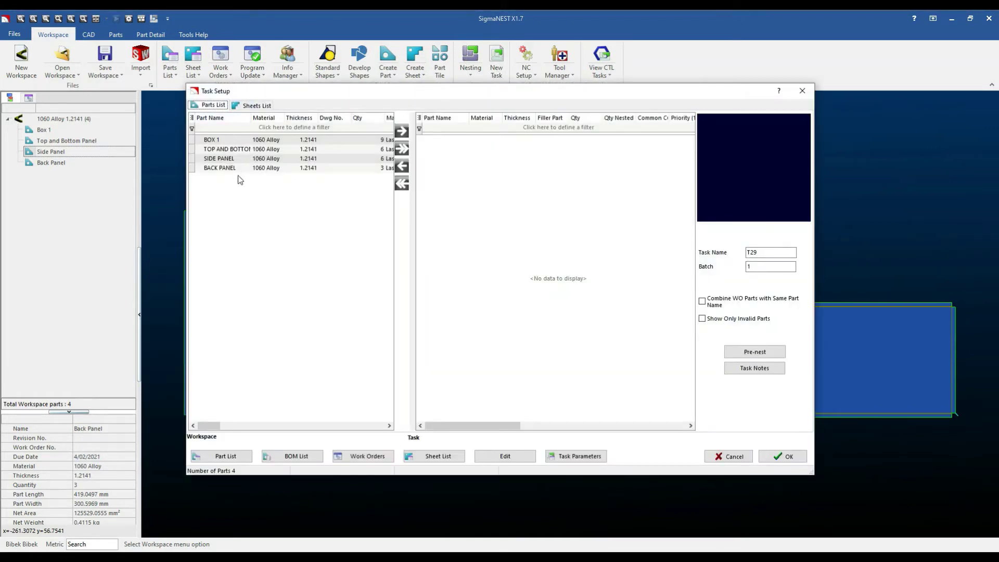
left_click(405, 151)
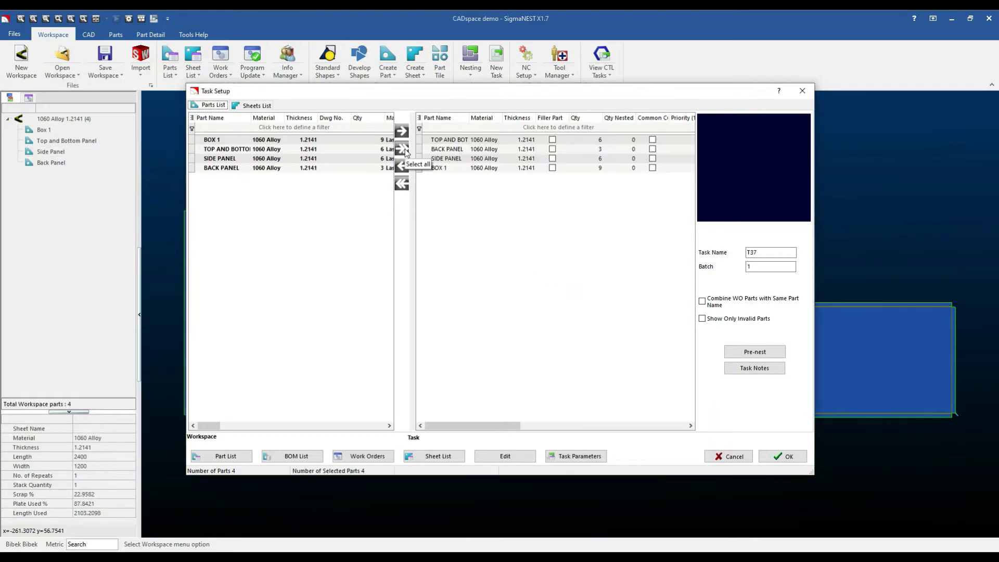
left_click(259, 107)
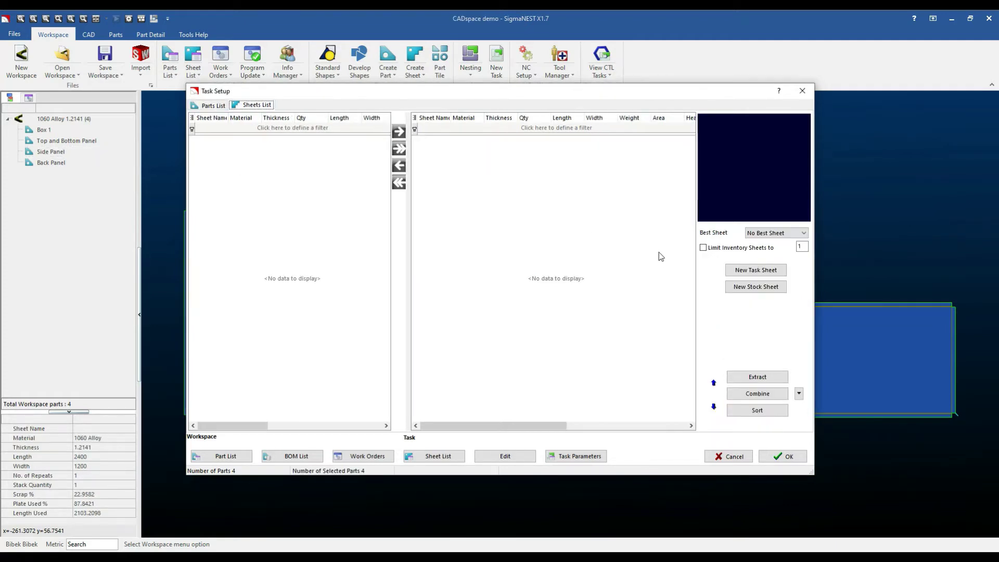
Add a 2400×1200 task sheet with quantity 5 and create the nesting task
left_click(756, 270)
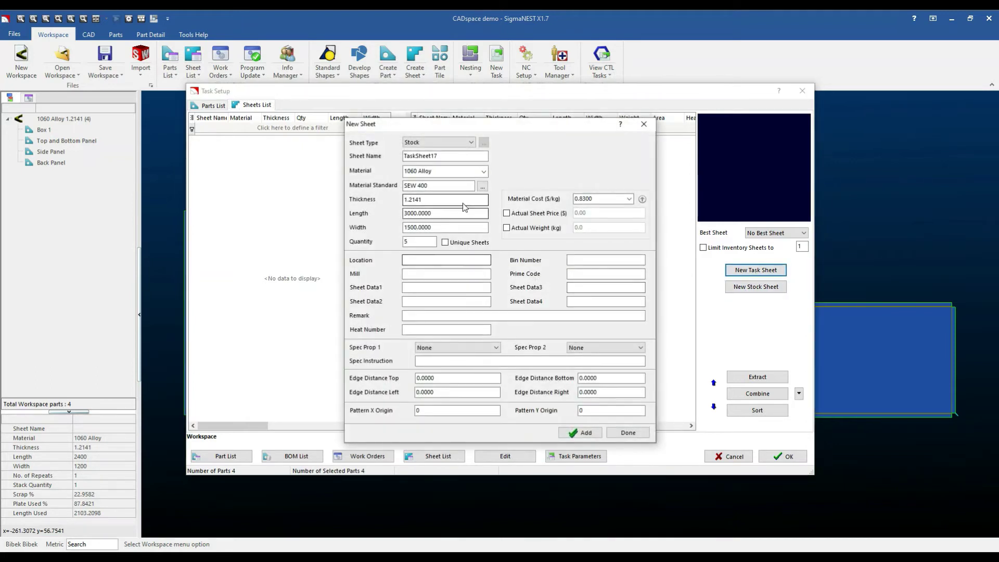
left_click_drag(446, 212, 404, 213)
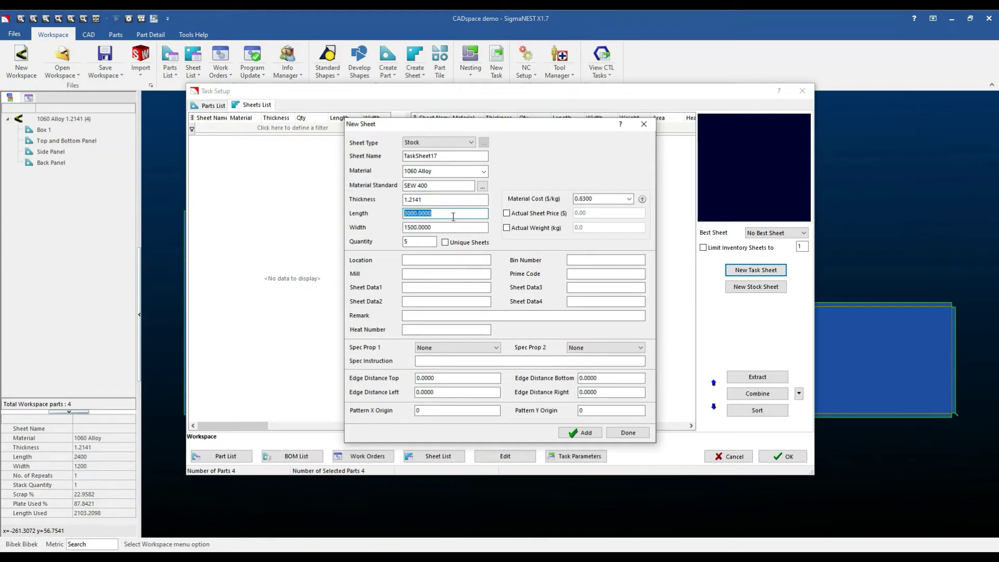
type("2400")
key("Tab")
type("1200")
key("Tab")
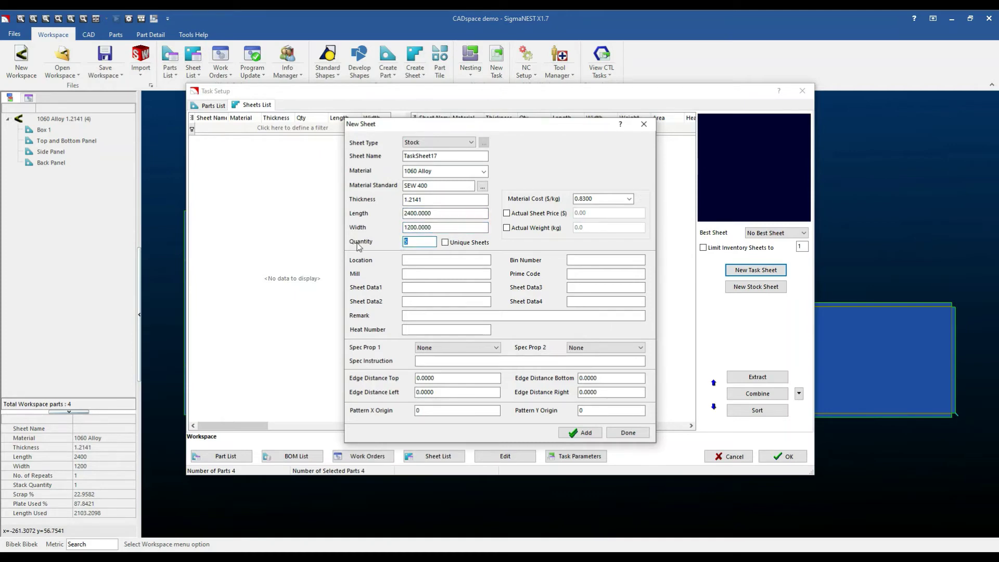
left_click(579, 433)
left_click(628, 432)
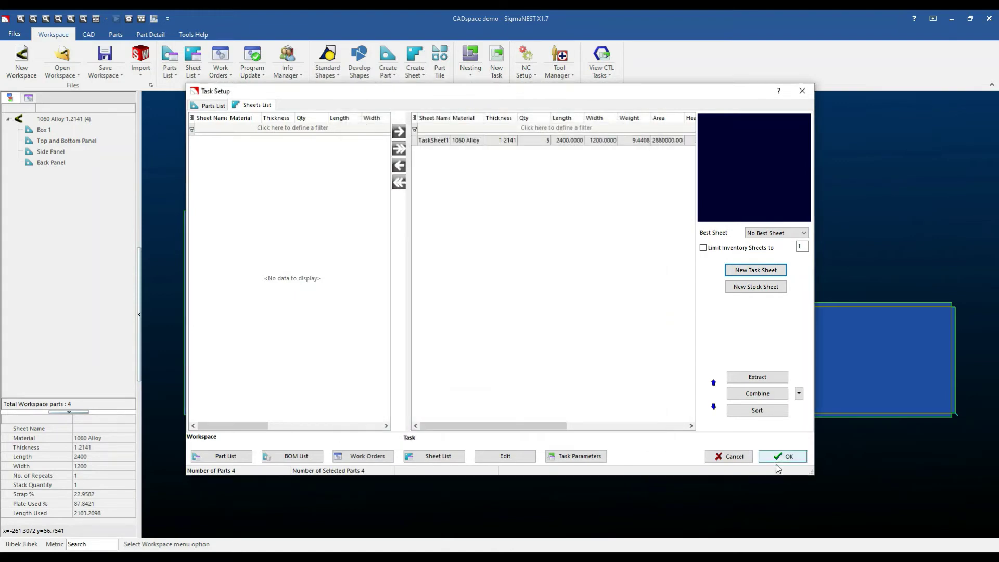
left_click(782, 459)
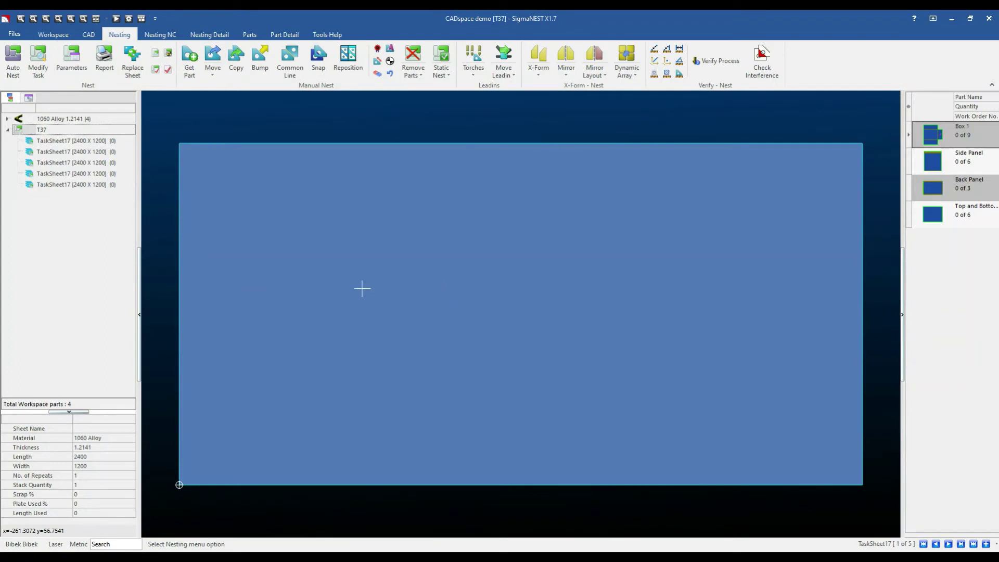
Auto-nest all 24 parts onto the 2400×1200 sheets instead of placing Box 1 manually
double_click(952, 136)
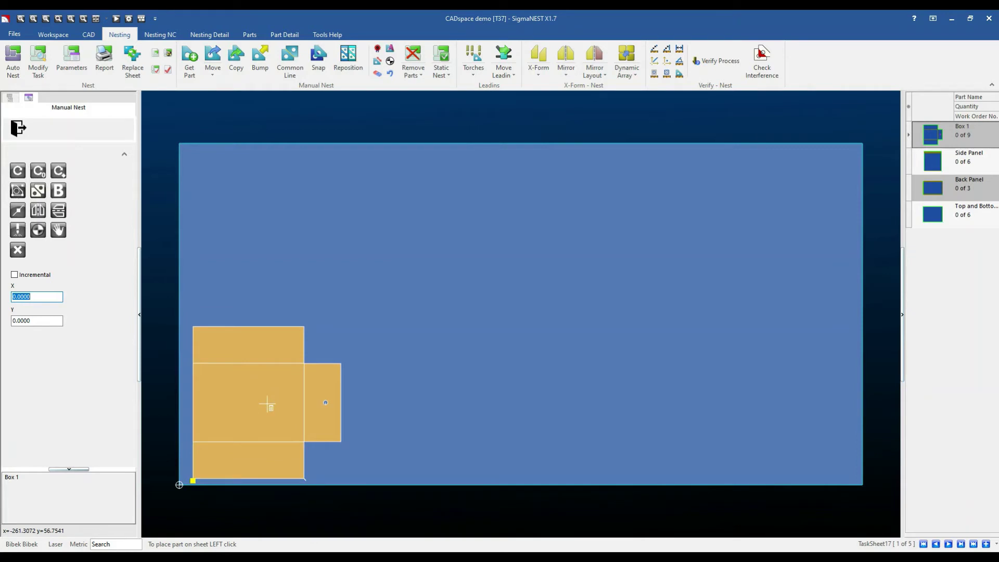
key("Escape")
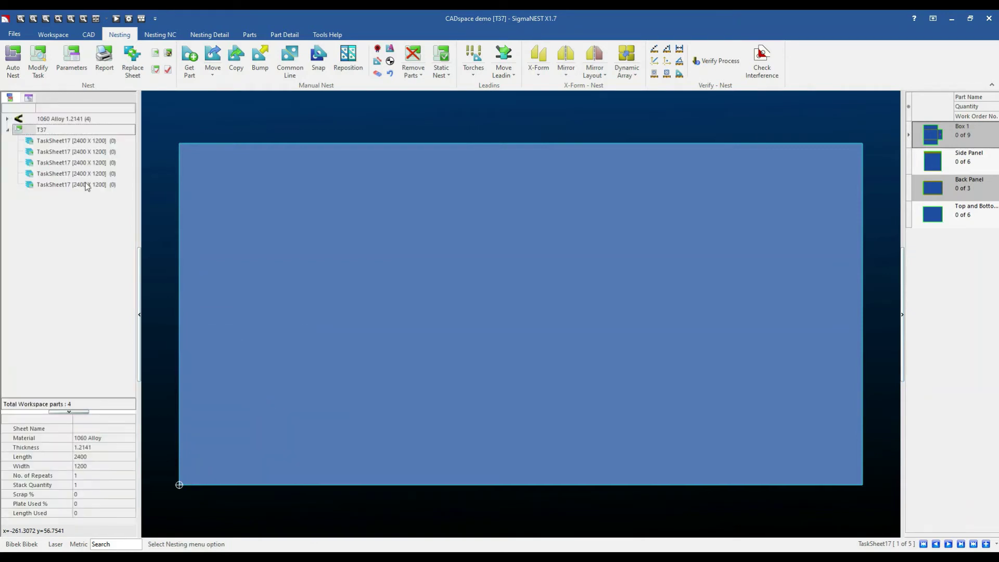
left_click(13, 59)
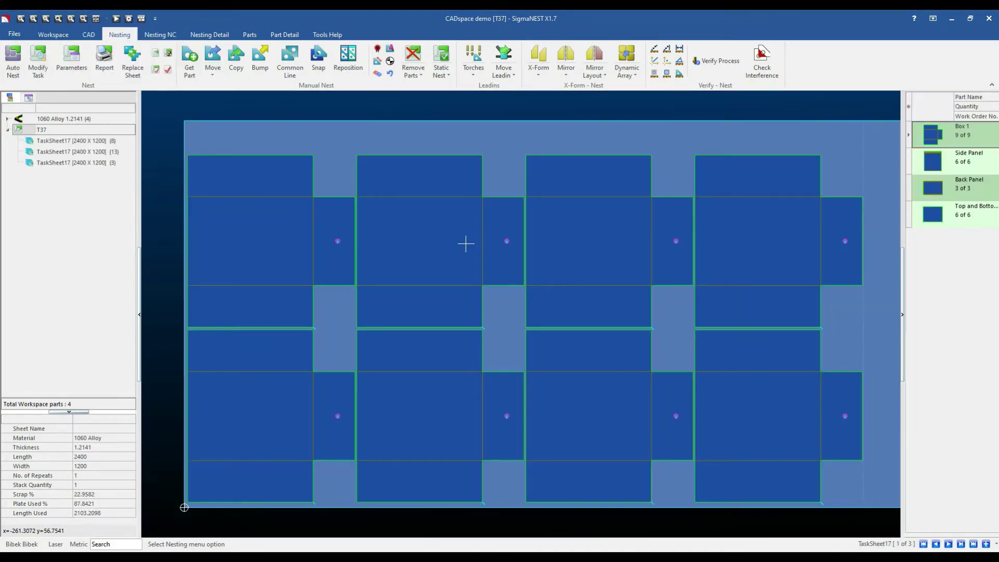
Review the three nested sheets holding 8, 13 and 3 parts
left_click(98, 155)
left_click(99, 163)
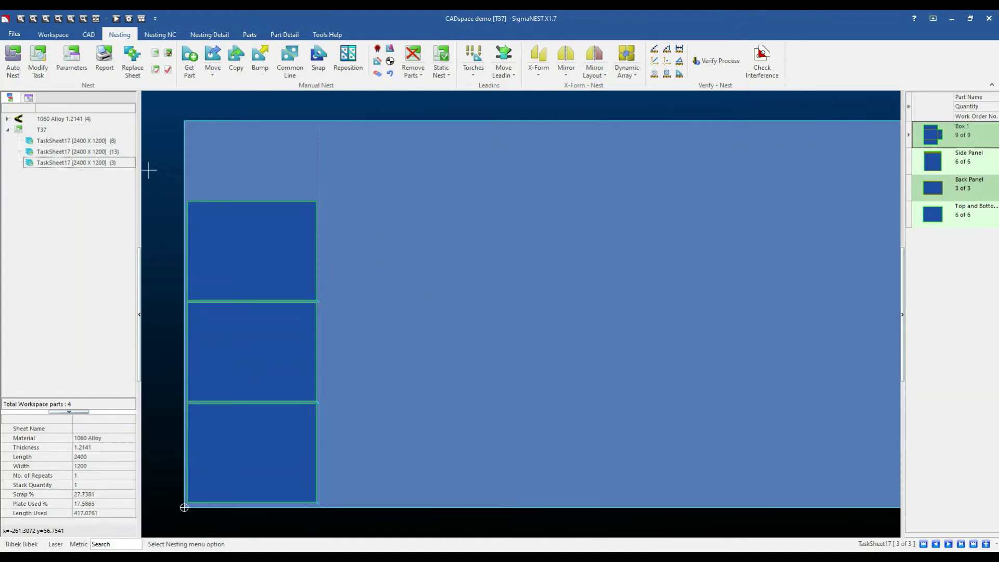
left_click(110, 152)
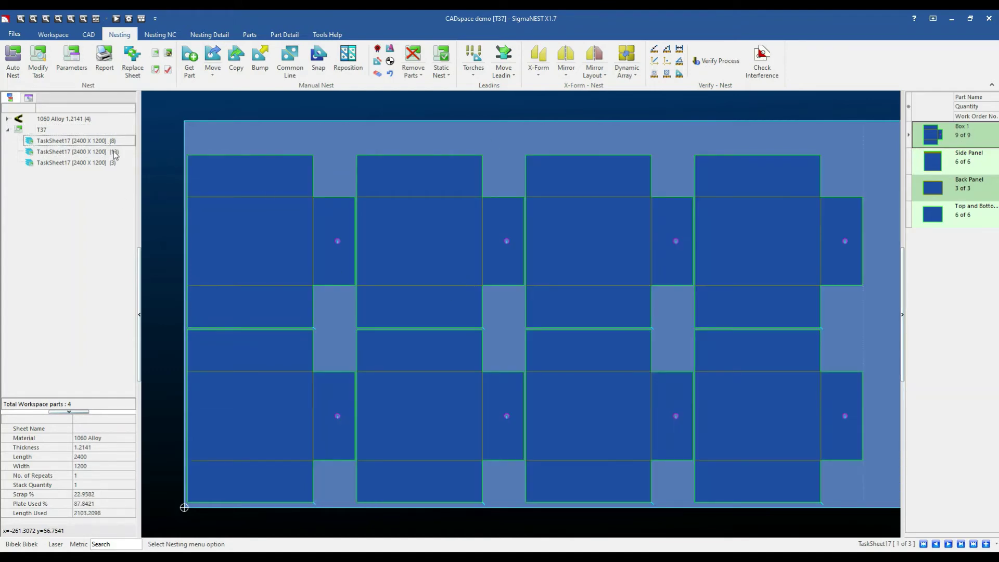
left_click(91, 163)
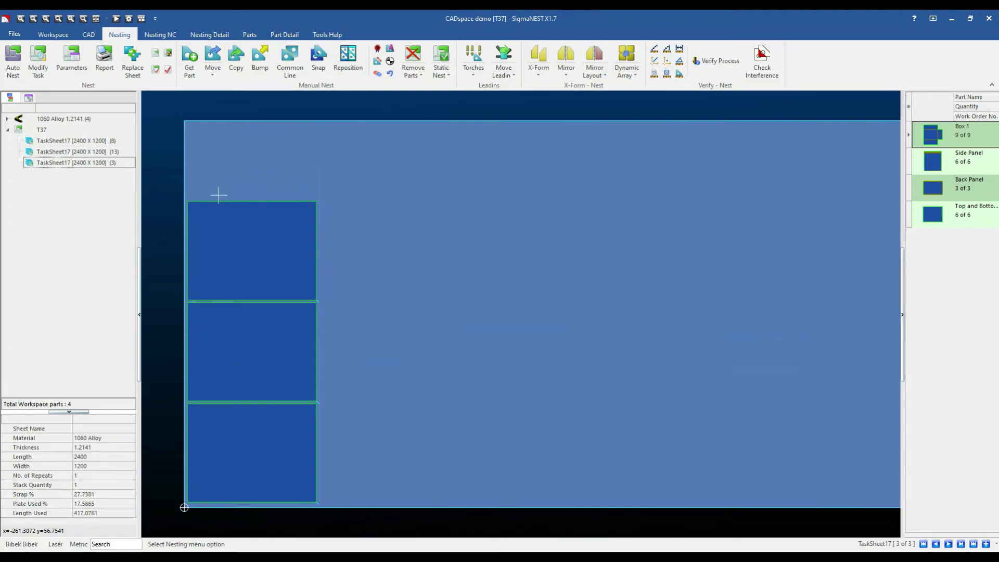
Run Auto NC [Laser] on all three sheets, review each toolpath, and simulate the cutting sequence
left_click(159, 37)
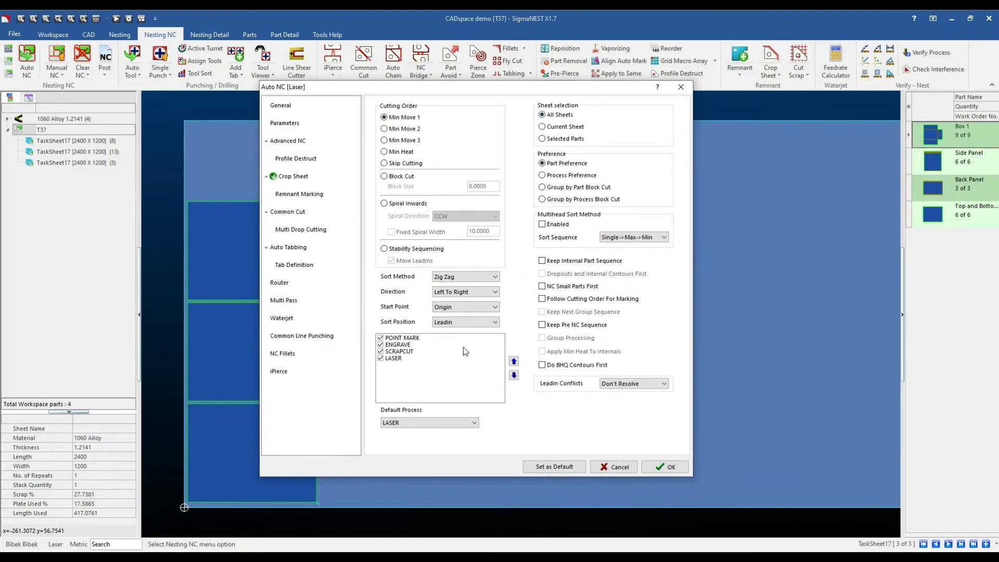
left_click(670, 466)
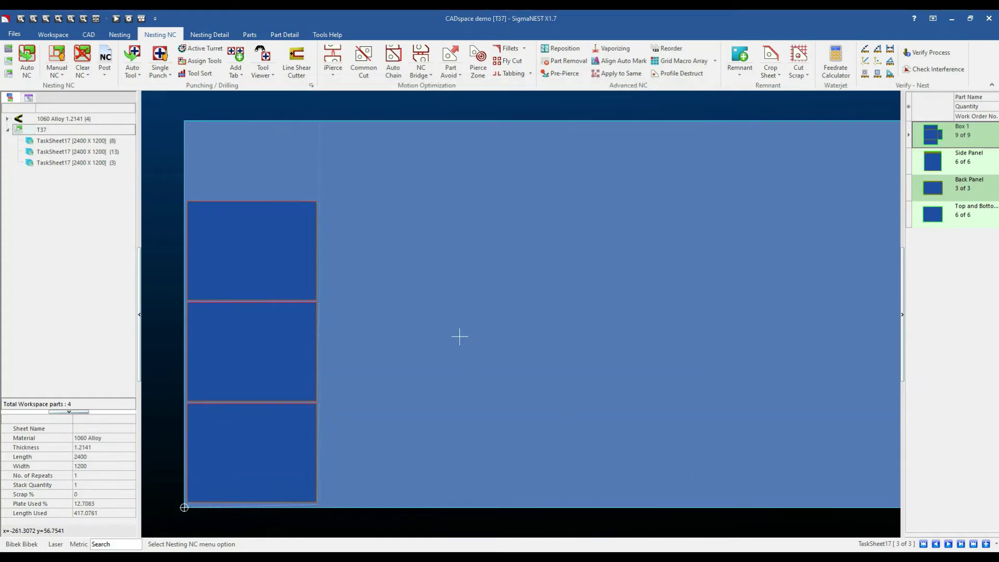
left_click(101, 143)
left_click(97, 152)
scroll(658, 306, "down", 3)
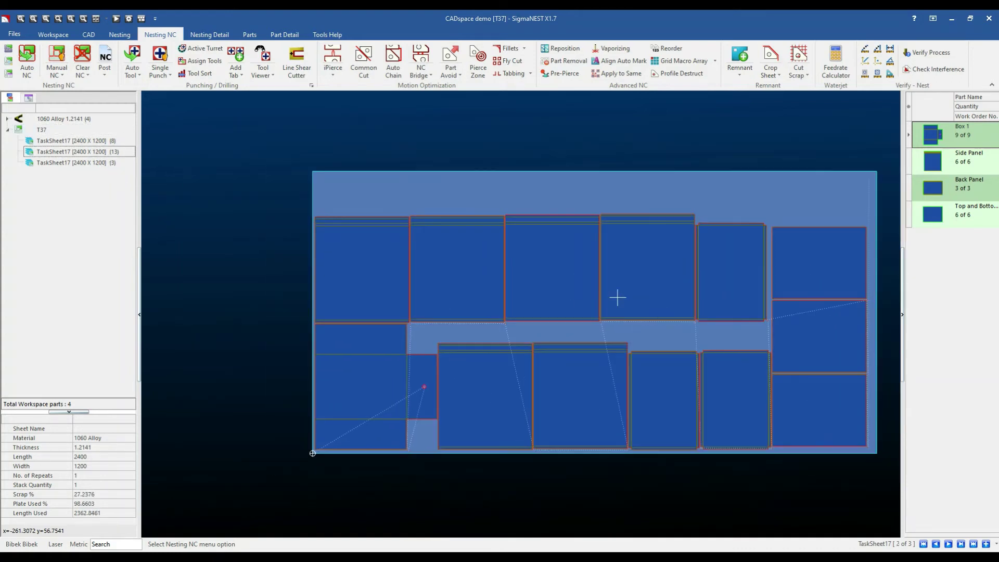
left_click(80, 163)
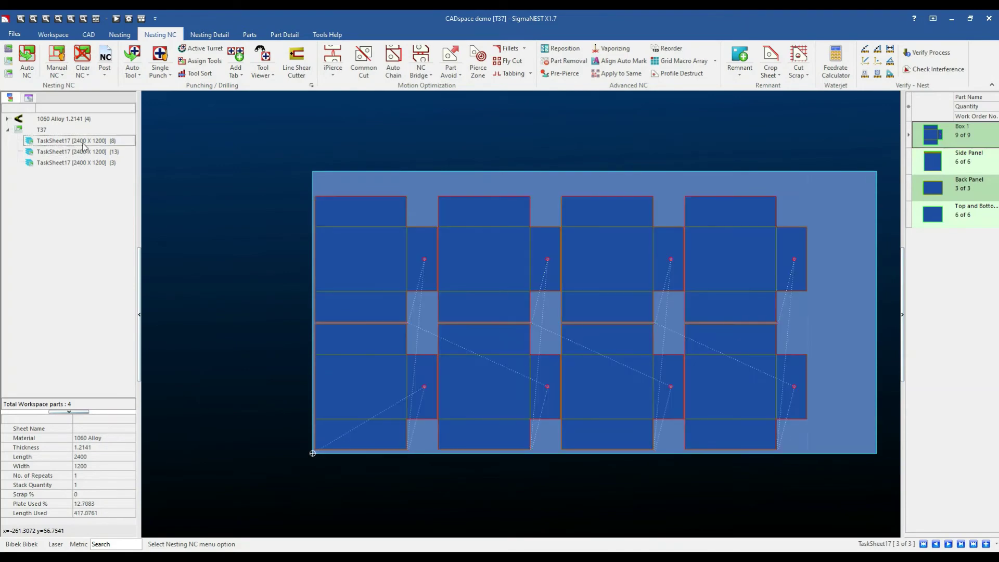
left_click(83, 142)
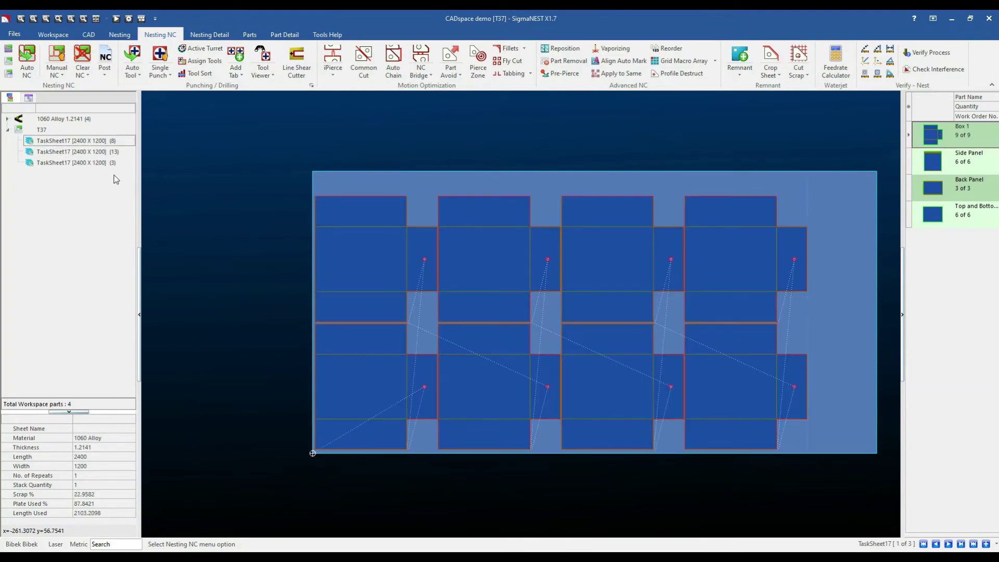
left_click(116, 19)
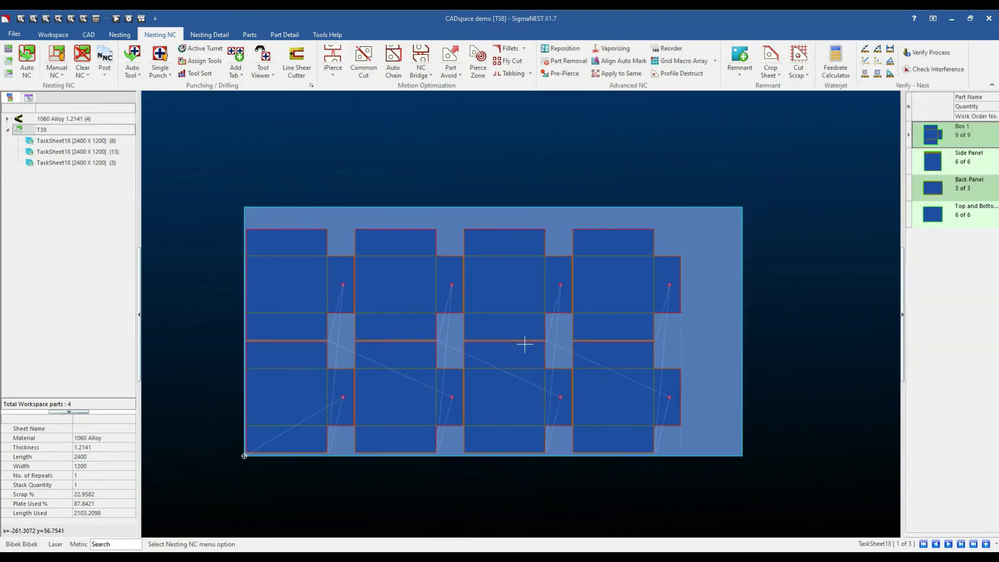
Post All Sheets to create NC programs 38, 39 and 40, each reporting Success
scroll(543, 366, "up", 1)
middle_click_drag(536, 353, 546, 339)
left_click(105, 72)
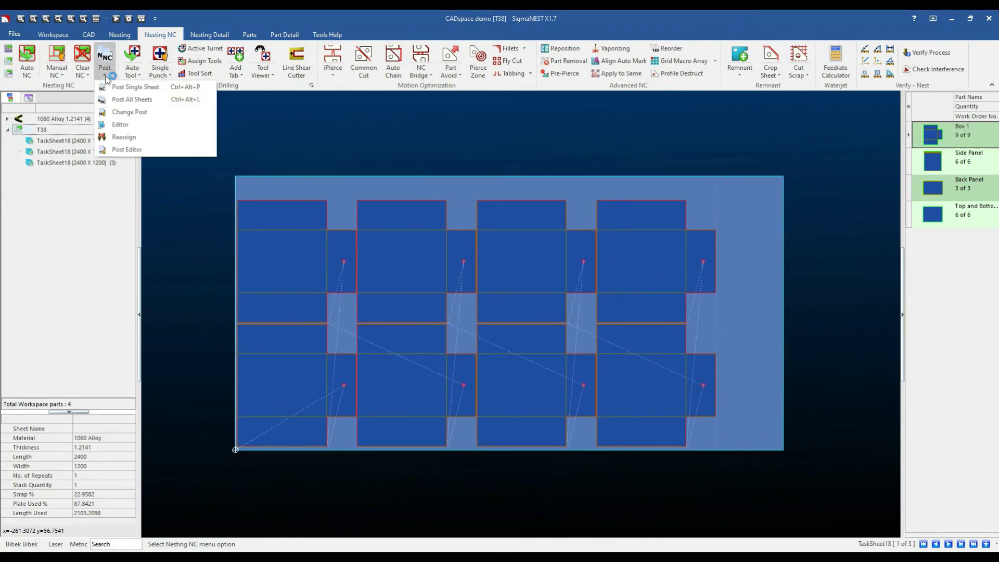
left_click(127, 100)
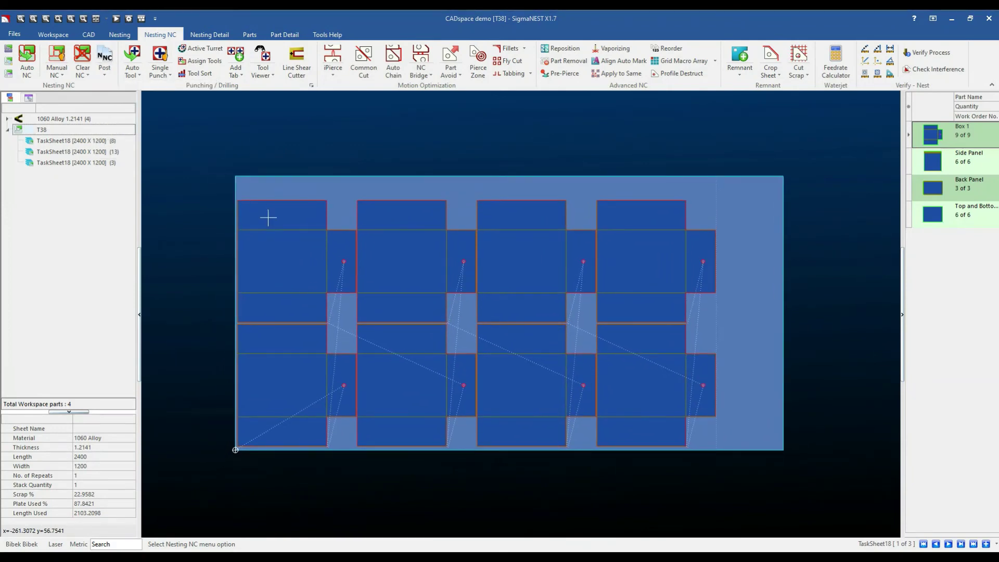
left_click(714, 401)
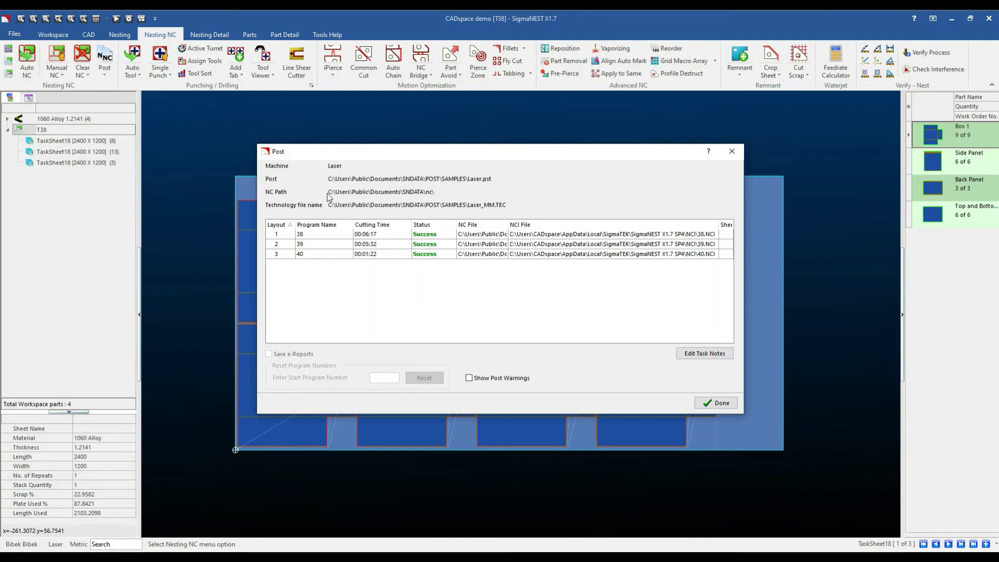
left_click(715, 403)
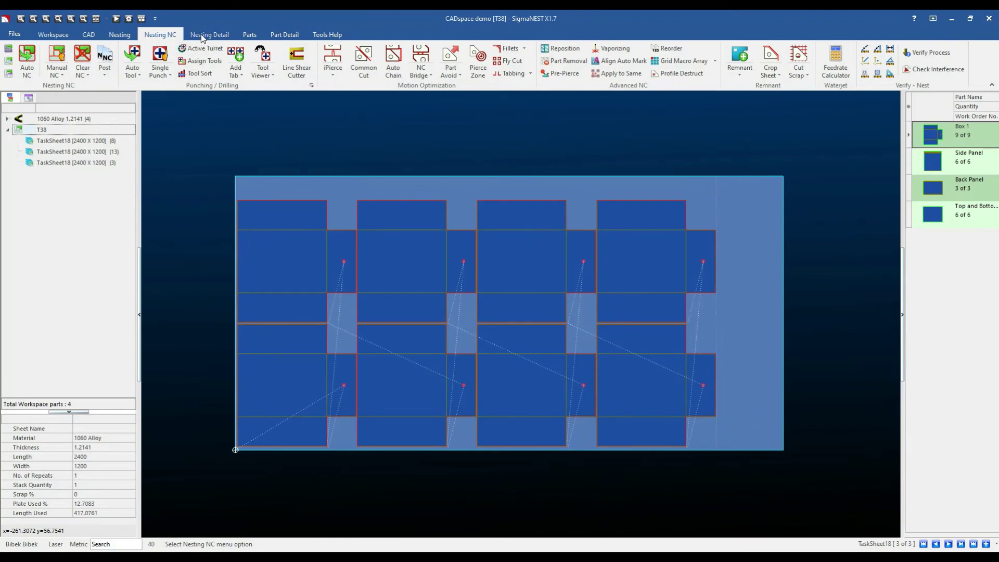
Preview the Layout and Layout Cost reports for all sheets of task T38
left_click(203, 37)
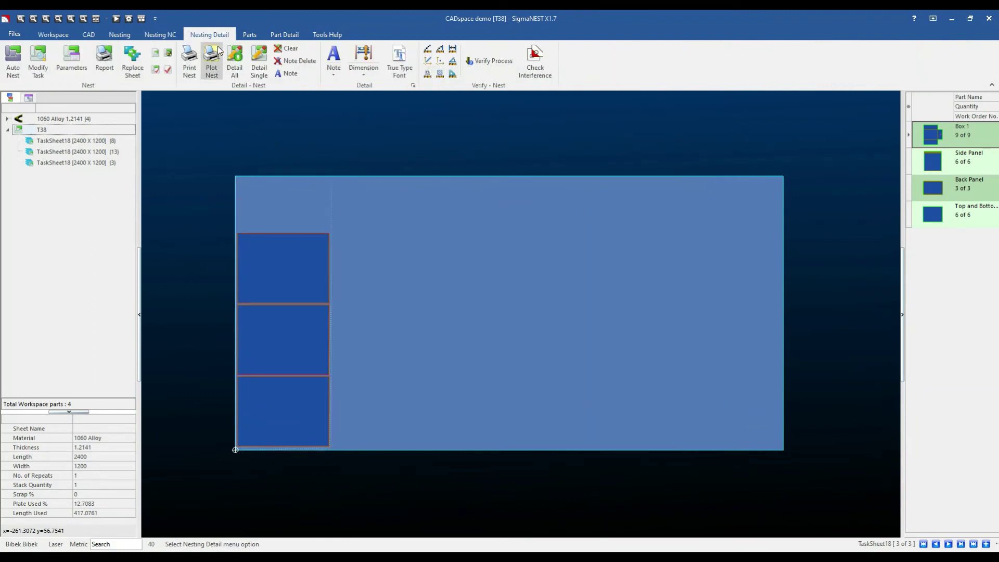
left_click(101, 67)
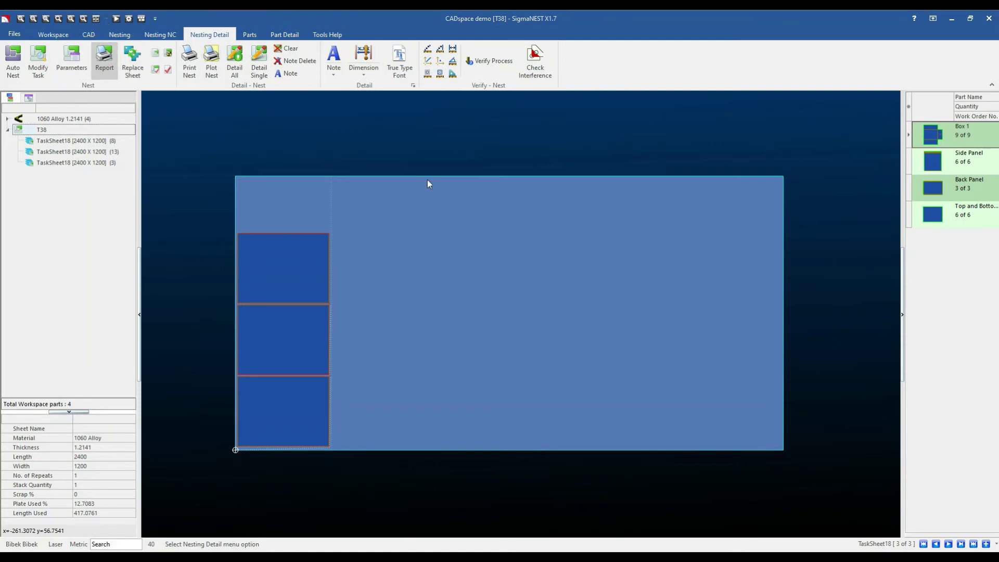
left_click(685, 383)
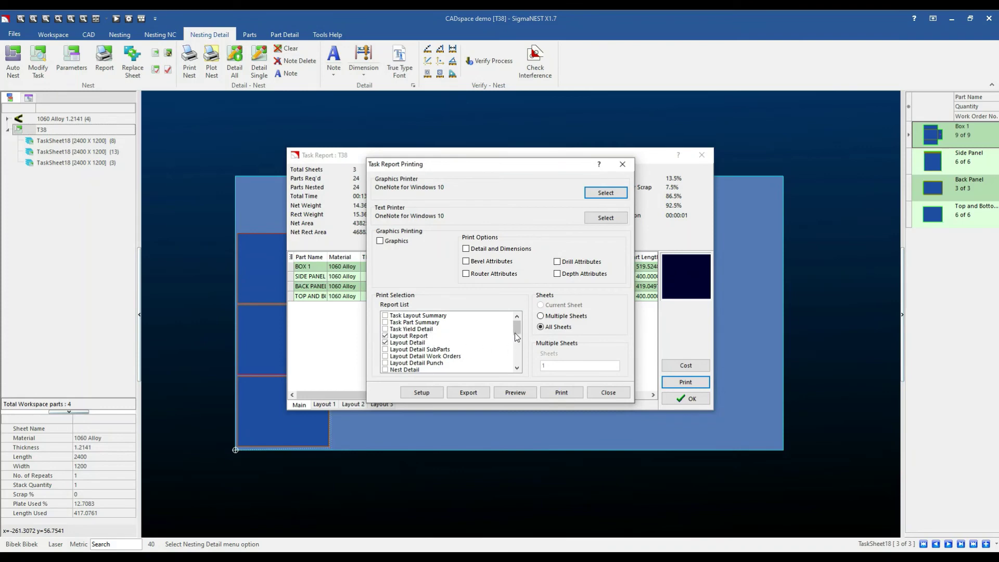
left_click_drag(515, 336, 517, 340)
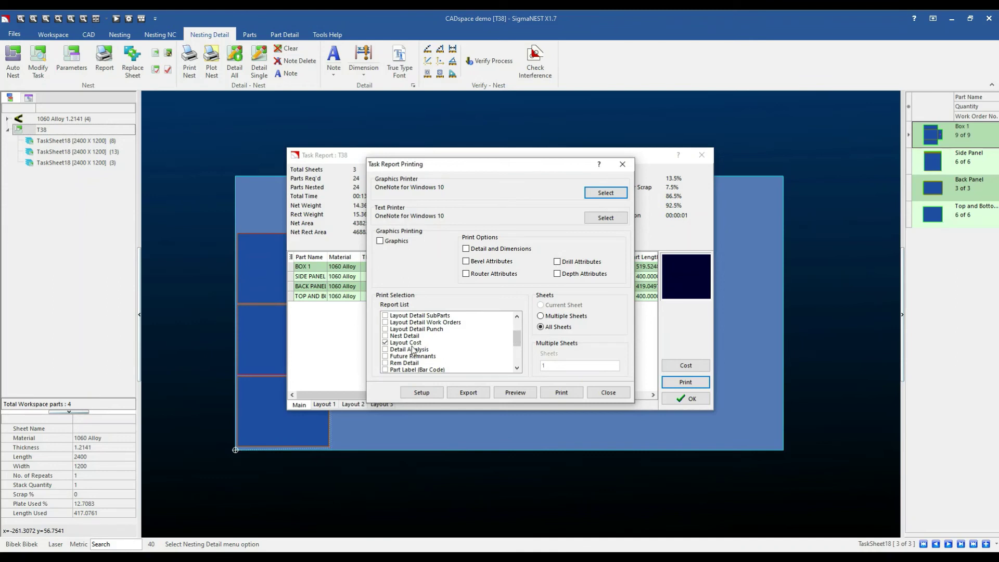
left_click(525, 397)
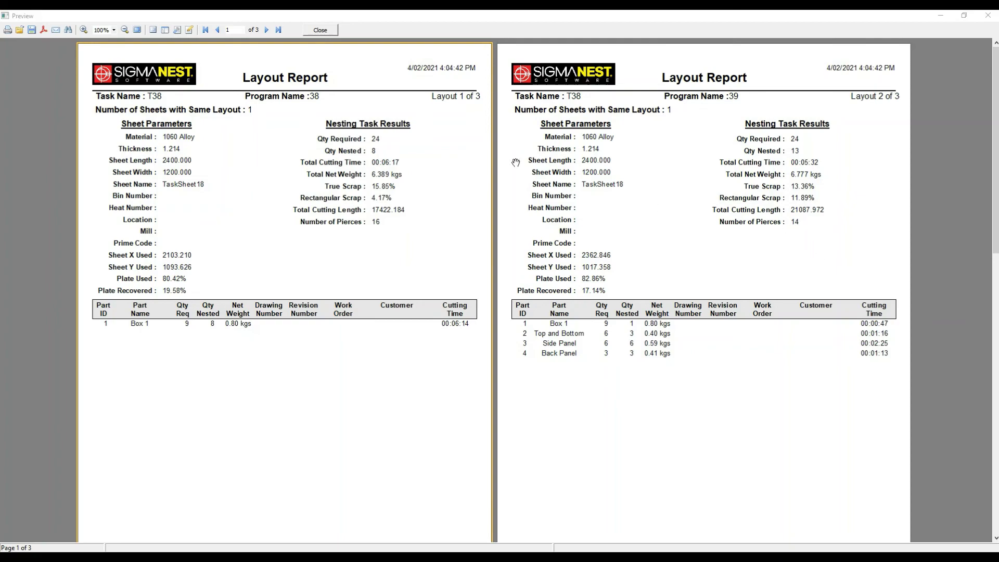
Page through the Layout and Layout Detail previews, then bring up the Layout Cost preview
left_click(314, 31)
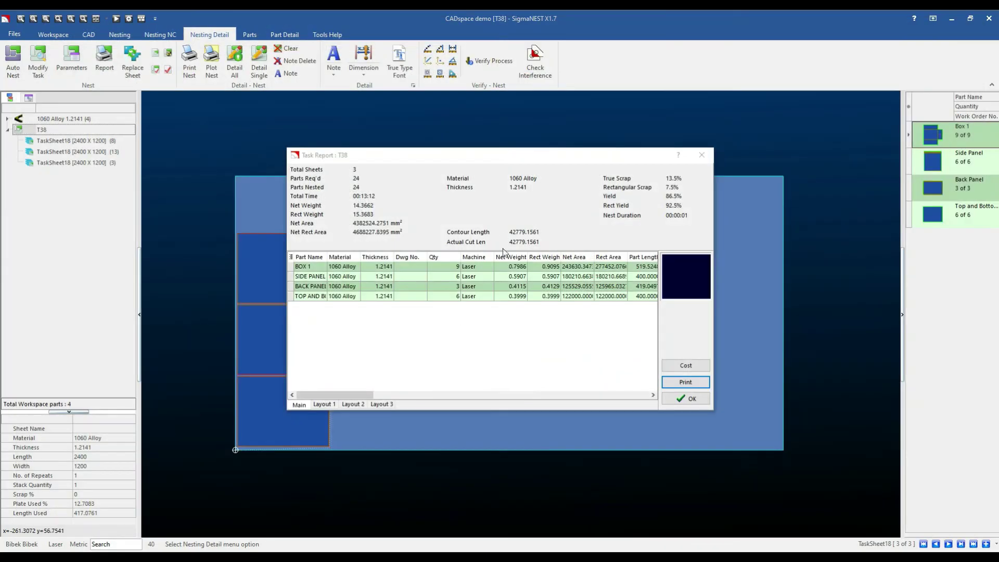
key("Return")
scroll(530, 268, "down", 2)
scroll(529, 269, "down", 11)
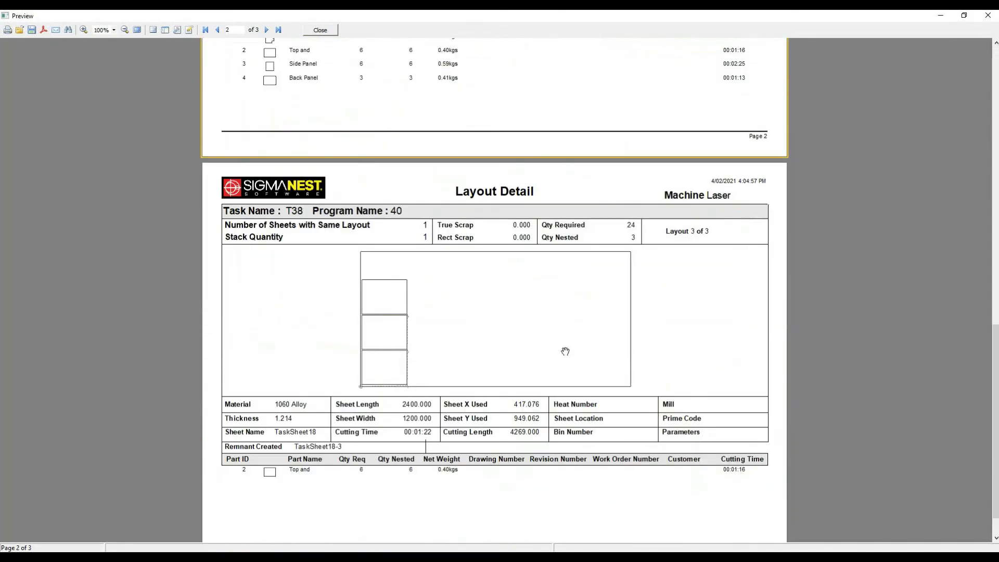
scroll(565, 352, "down", 1)
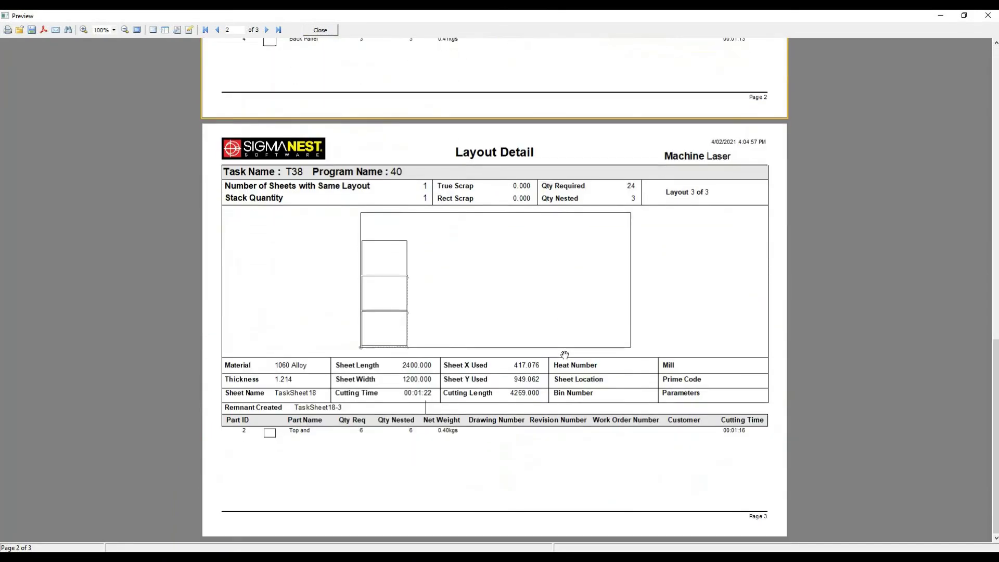
left_click(316, 30)
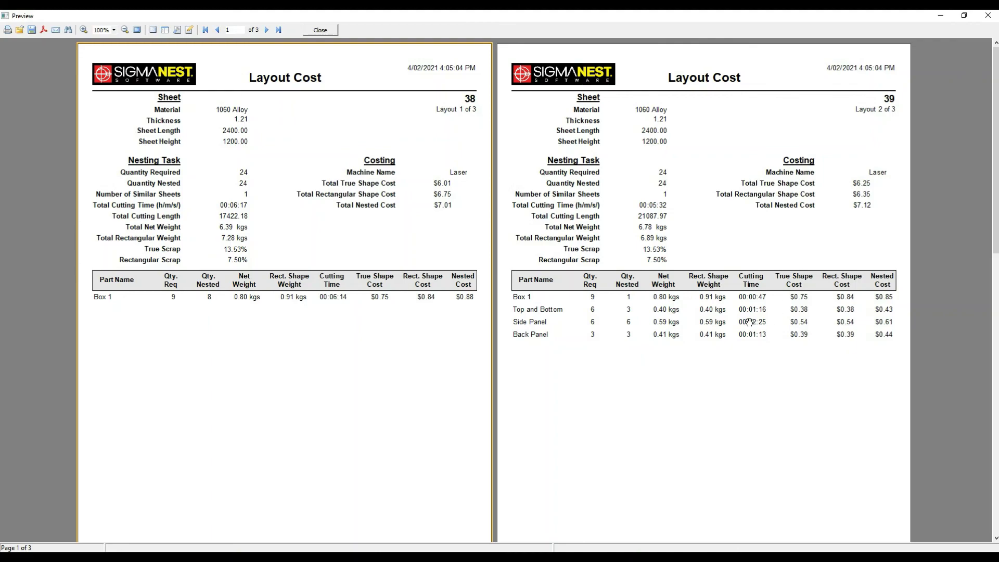
Close the Layout Cost preview and dismiss the Task Report dialog with OK
left_click(988, 15)
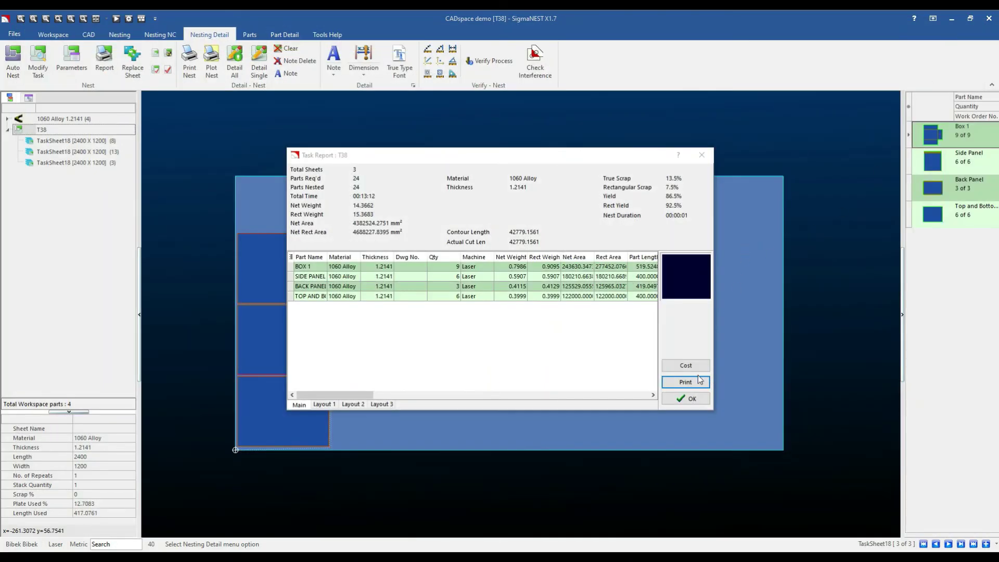
left_click(689, 399)
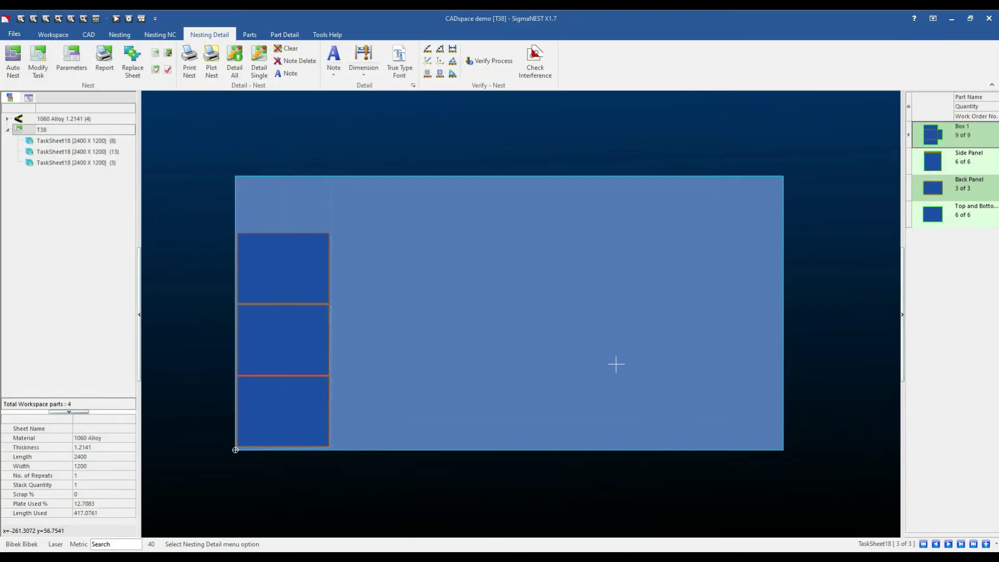